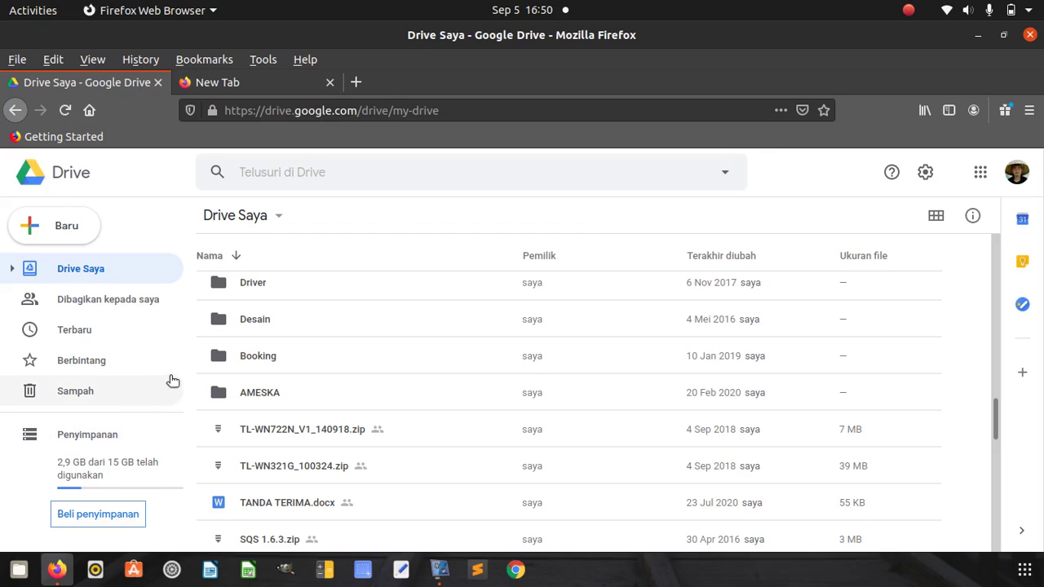
click(282, 168)
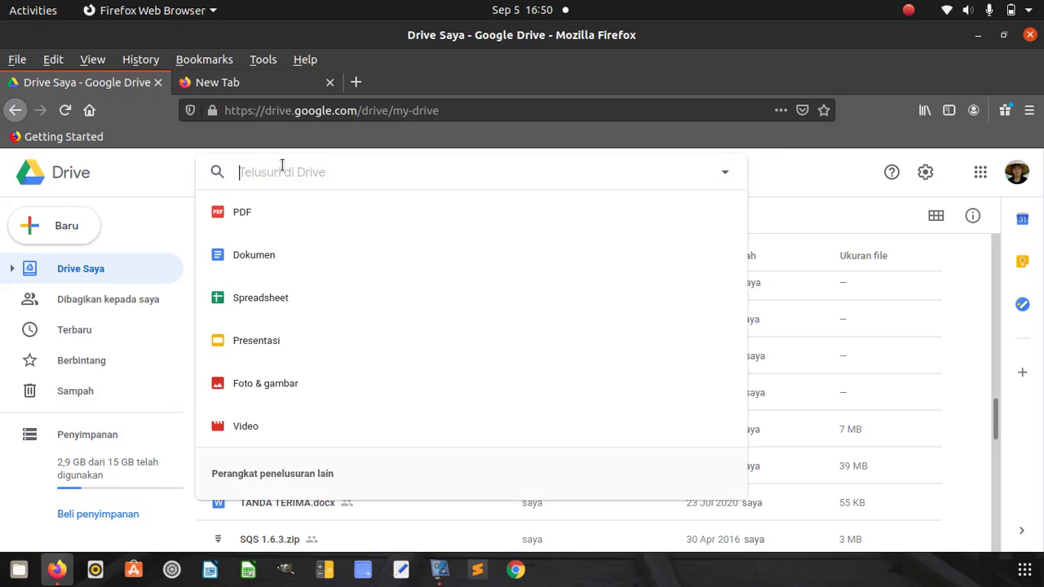
click(806, 170)
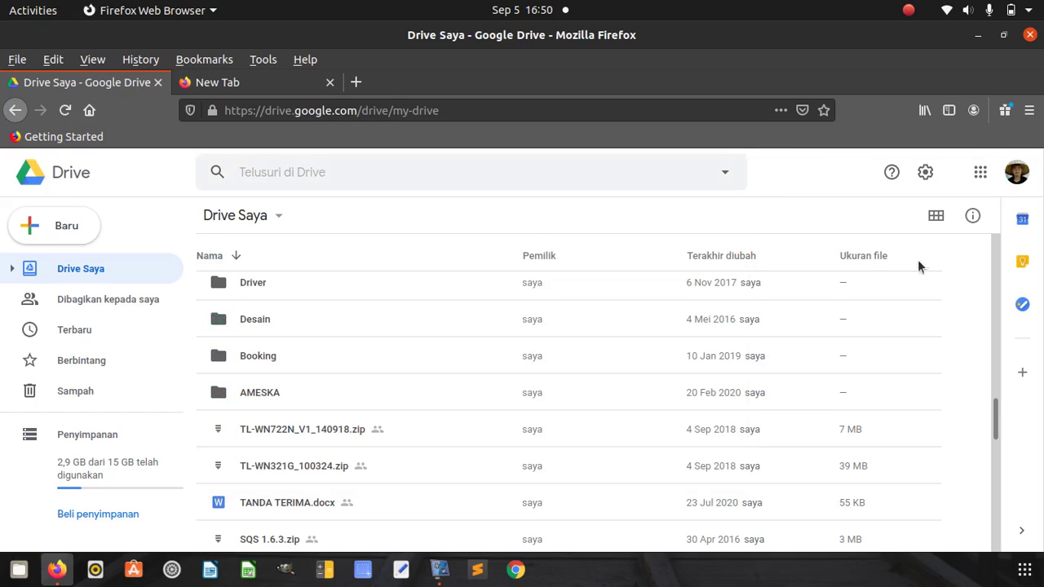
click(981, 175)
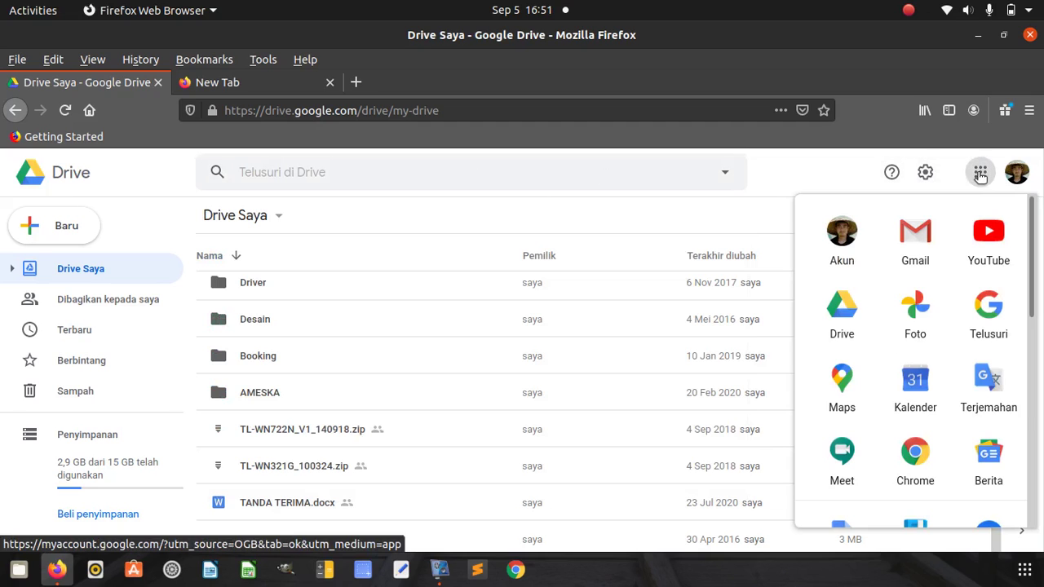
click(76, 197)
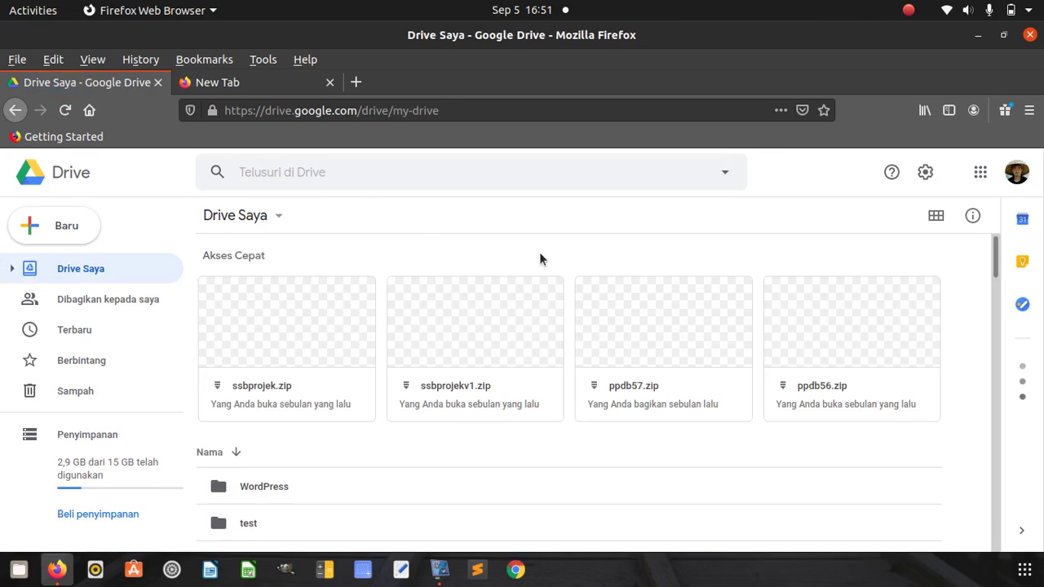
drag(997, 261, 1000, 543)
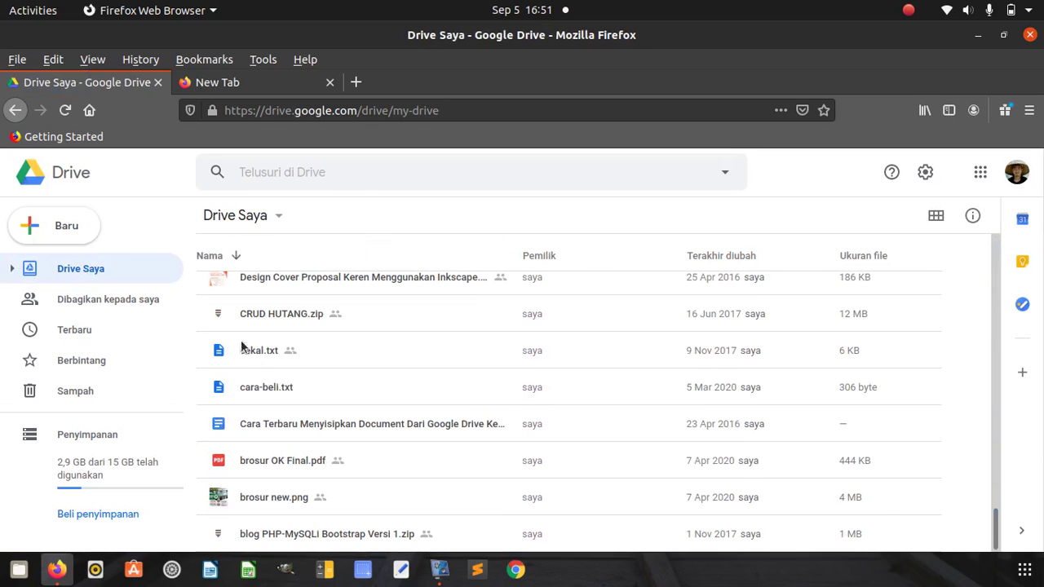
Upload the file eRasja.docx from the local Documents folder to Drive.
click(96, 234)
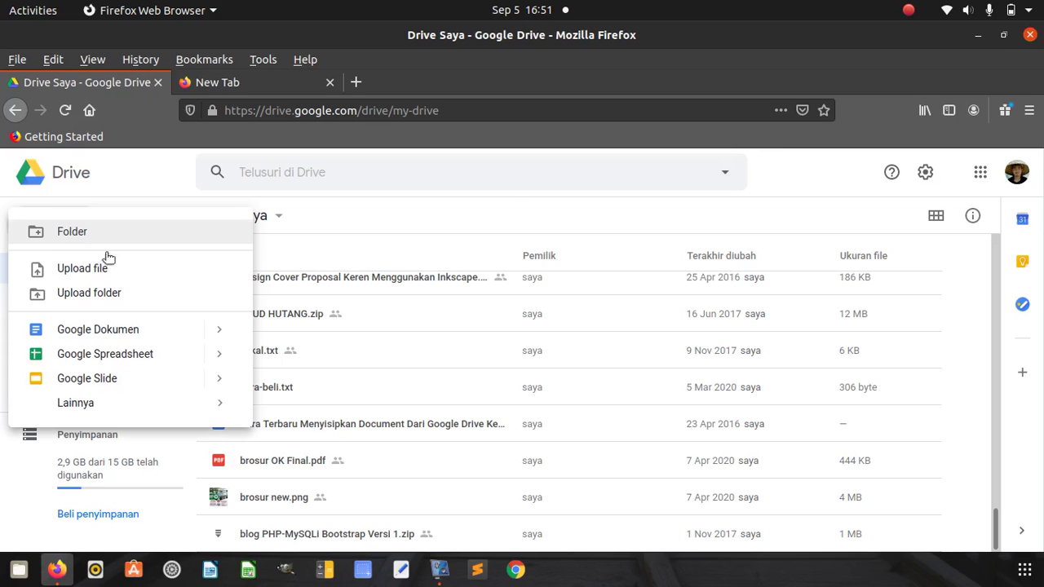
click(114, 268)
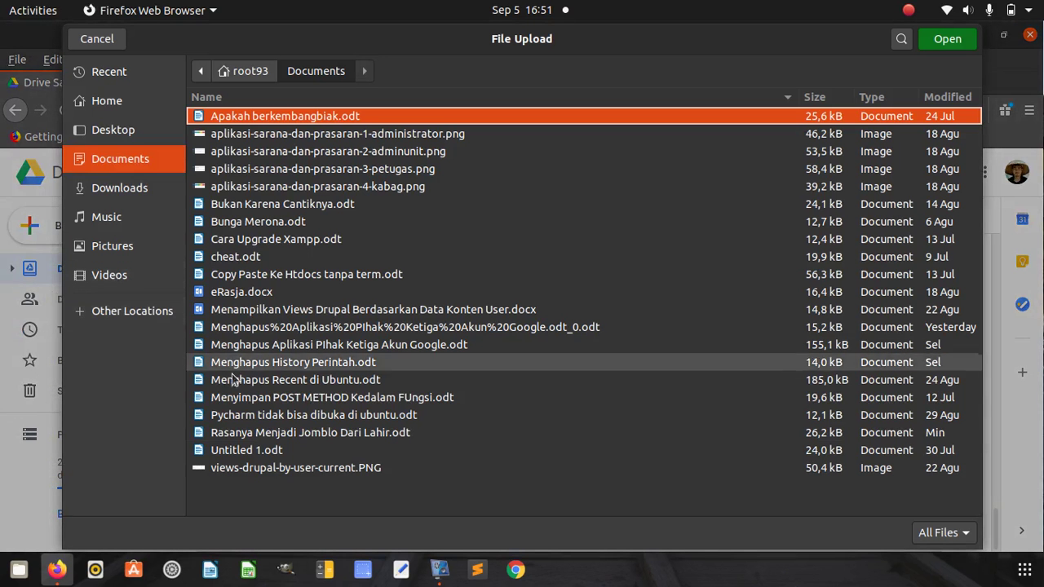
click(241, 292)
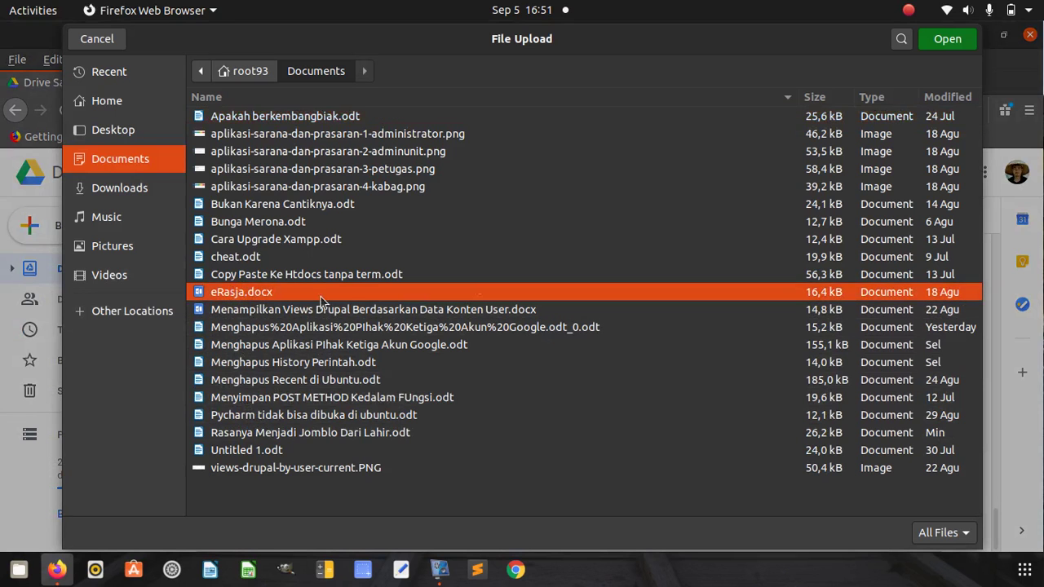
click(948, 39)
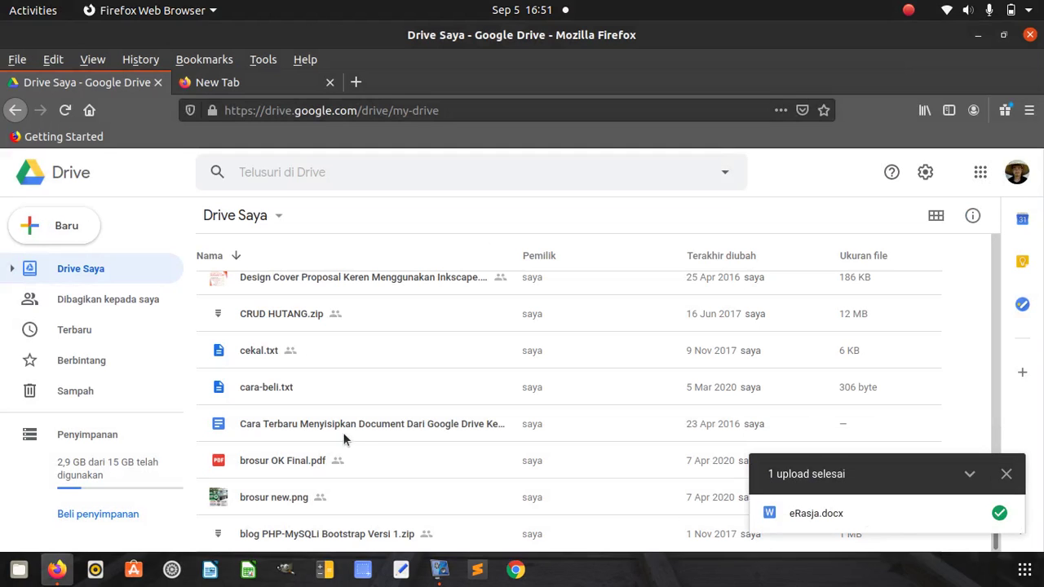
Find the uploaded eRasja.docx and open its preview.
scroll(342, 439, up, 5)
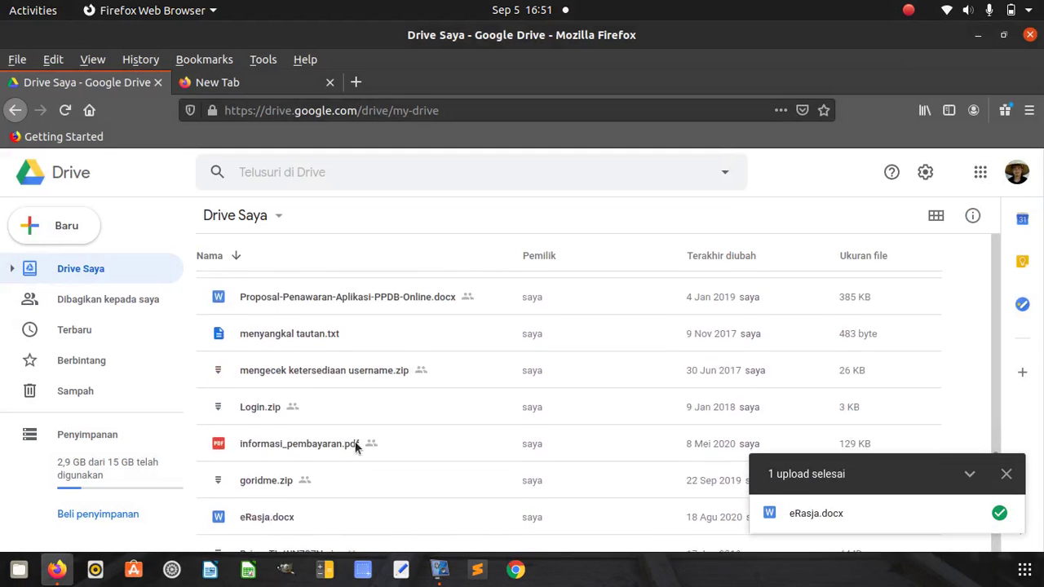
scroll(355, 444, down, 2)
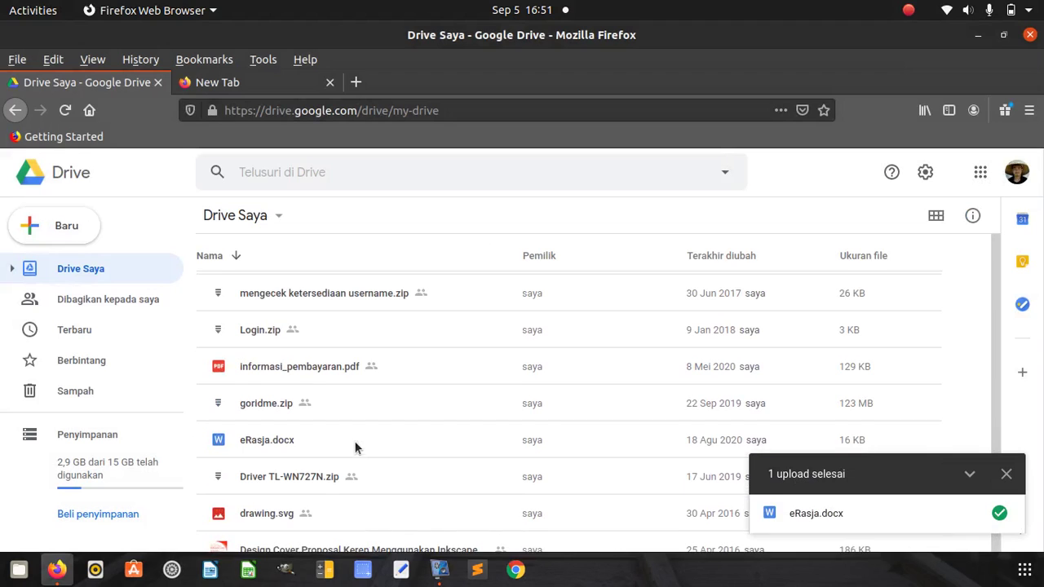
click(815, 513)
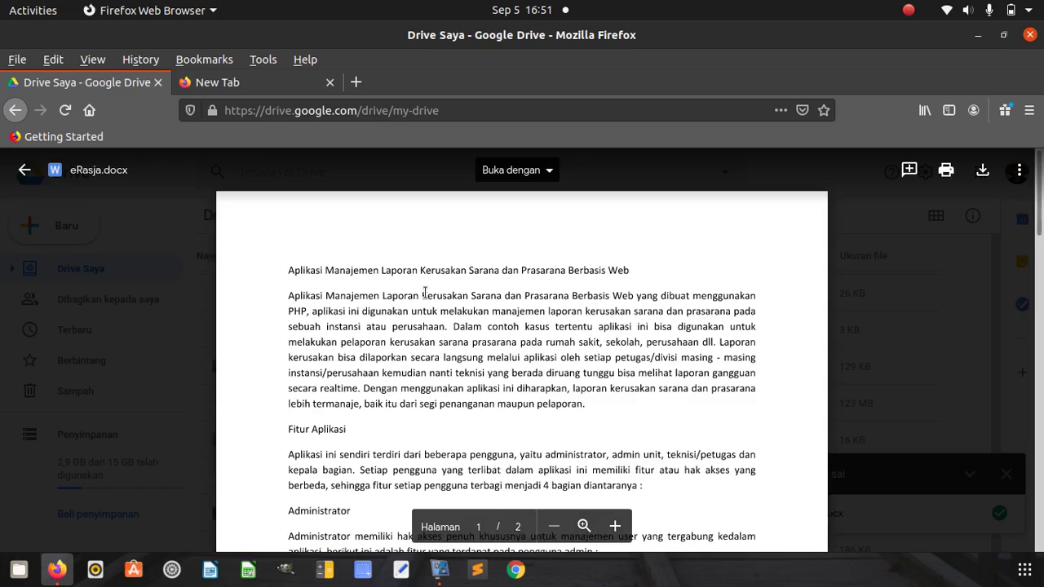
Bring up the sharing dialog for eRasja.docx and review its permission settings for editors, viewers and commenters.
click(1020, 173)
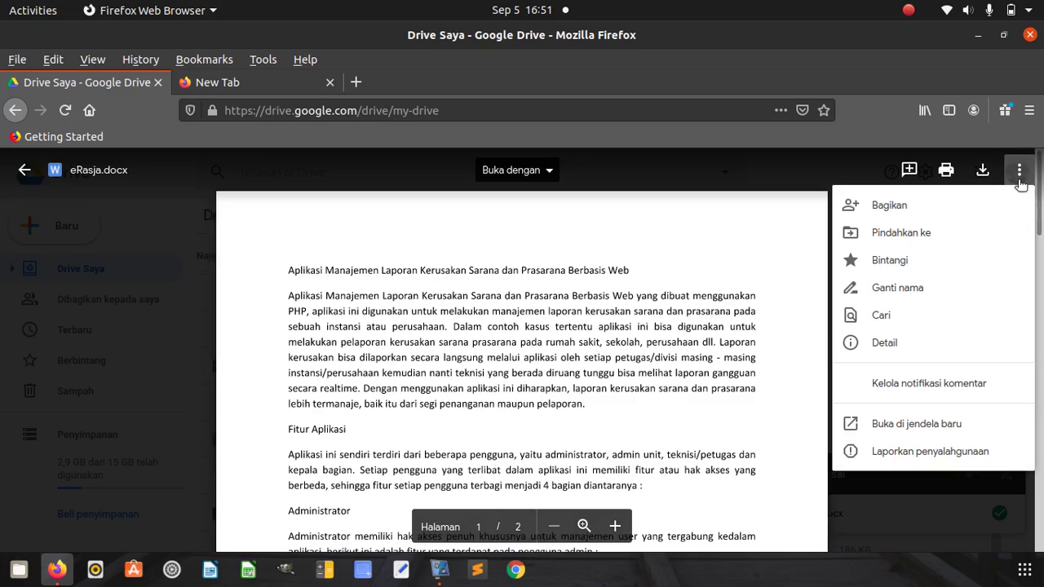
click(924, 208)
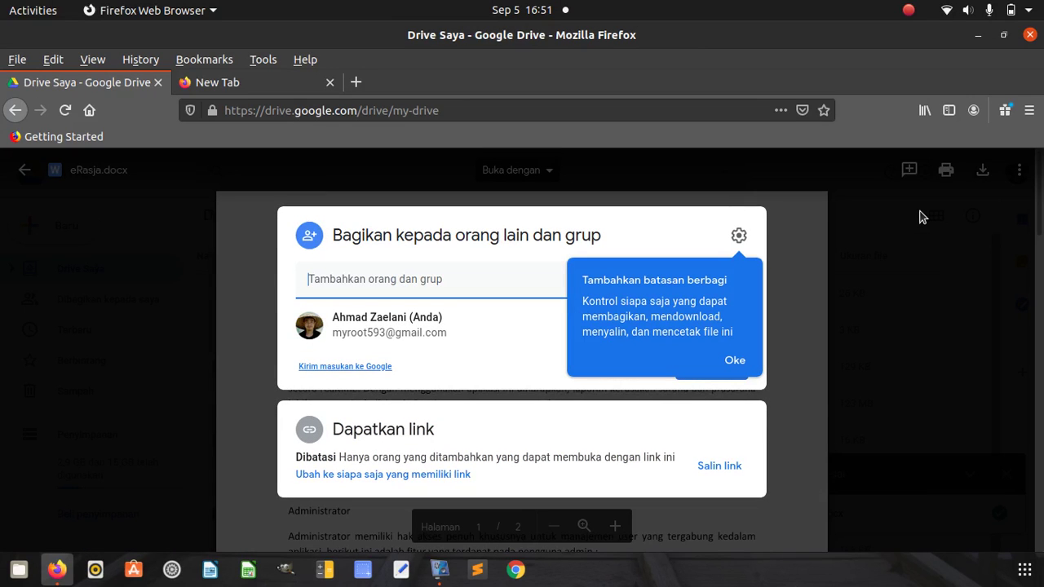
click(743, 238)
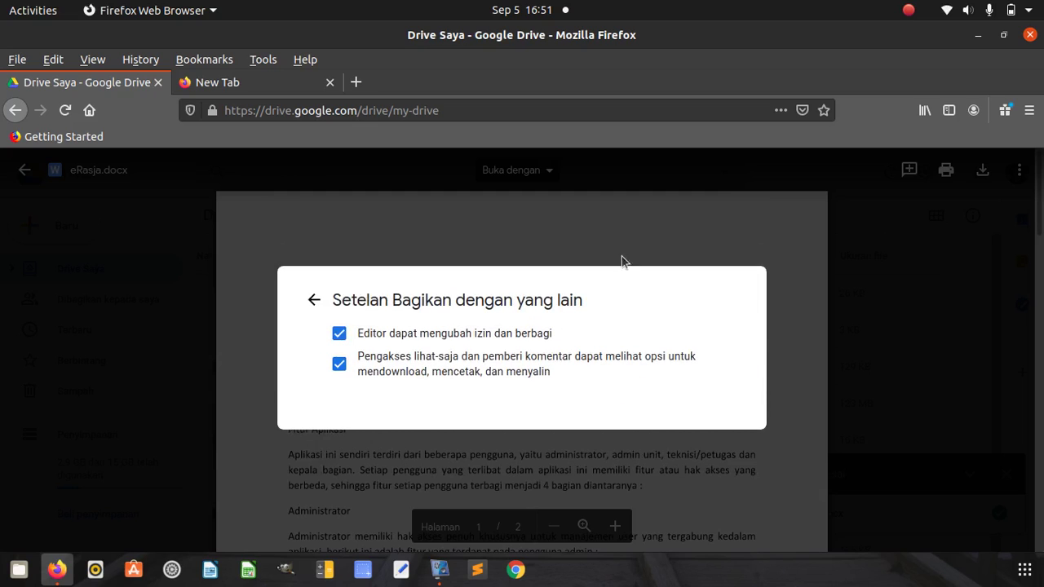
click(314, 300)
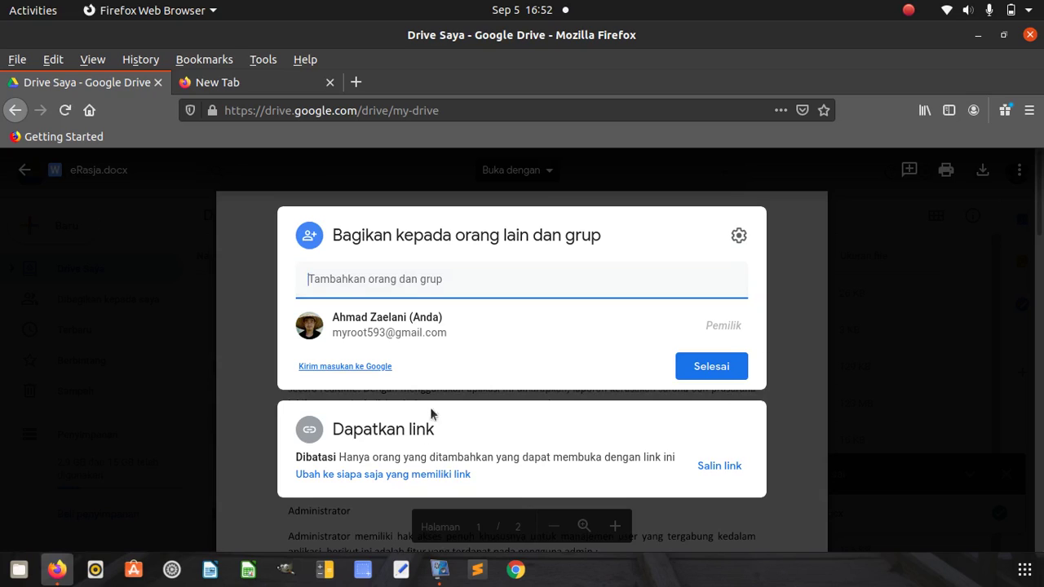
Open eRasja.docx to anyone who has the link and copy the share link.
click(412, 474)
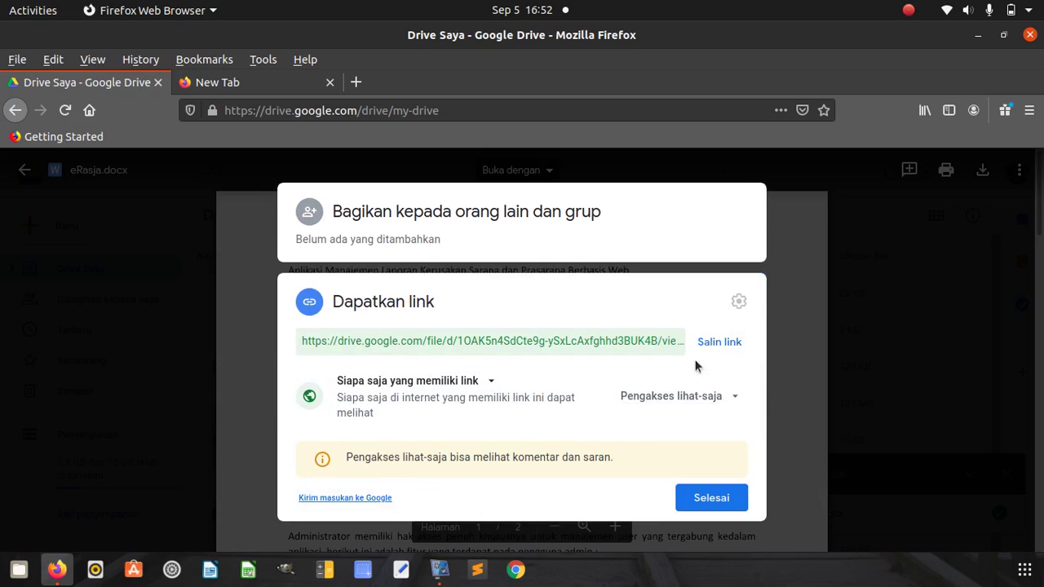
click(714, 343)
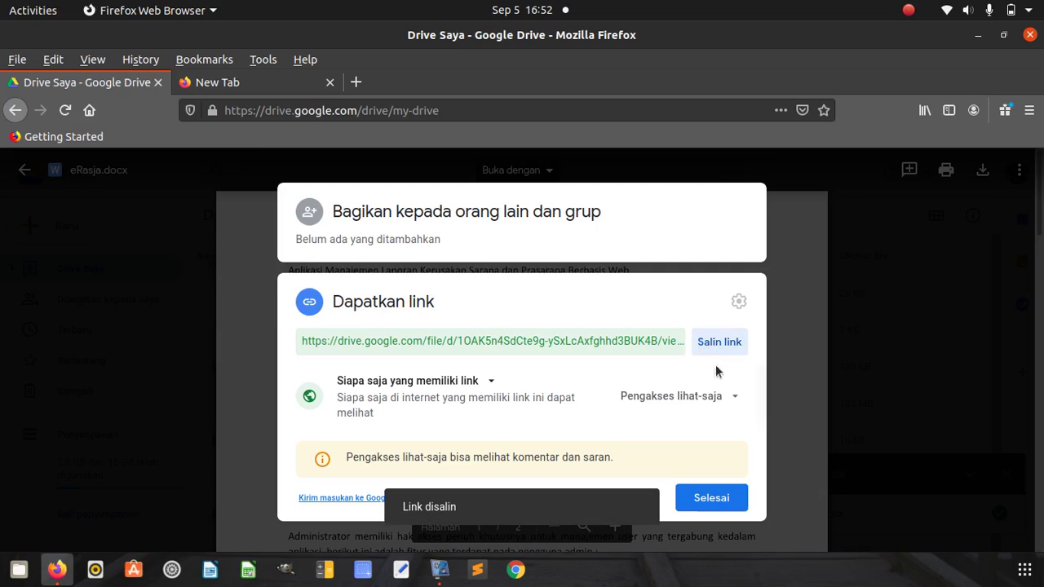
click(700, 497)
click(285, 87)
right_click(318, 110)
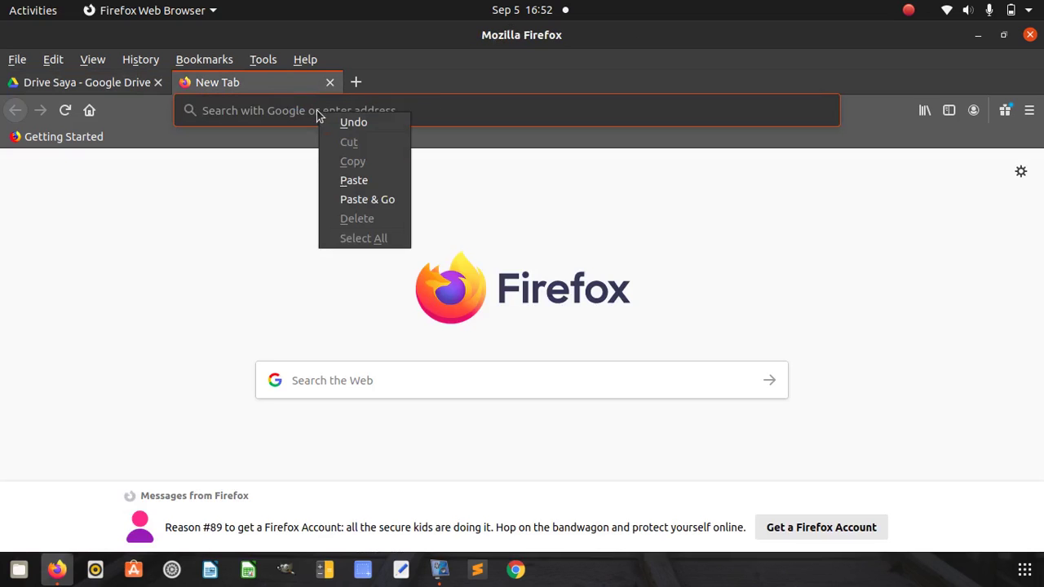
click(377, 180)
drag(709, 111, 98, 87)
key(ctrl+c)
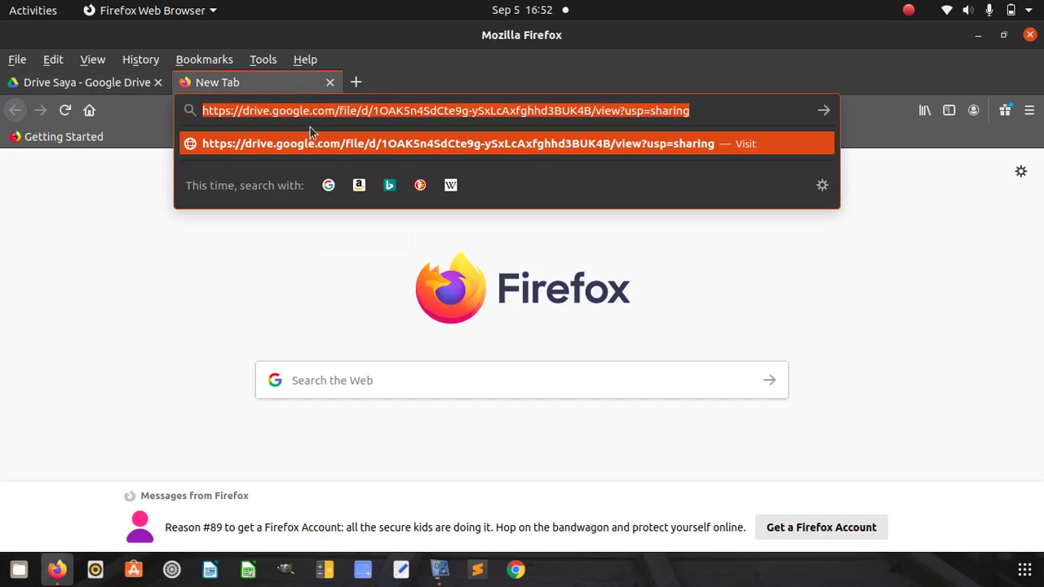
click(355, 82)
click(299, 85)
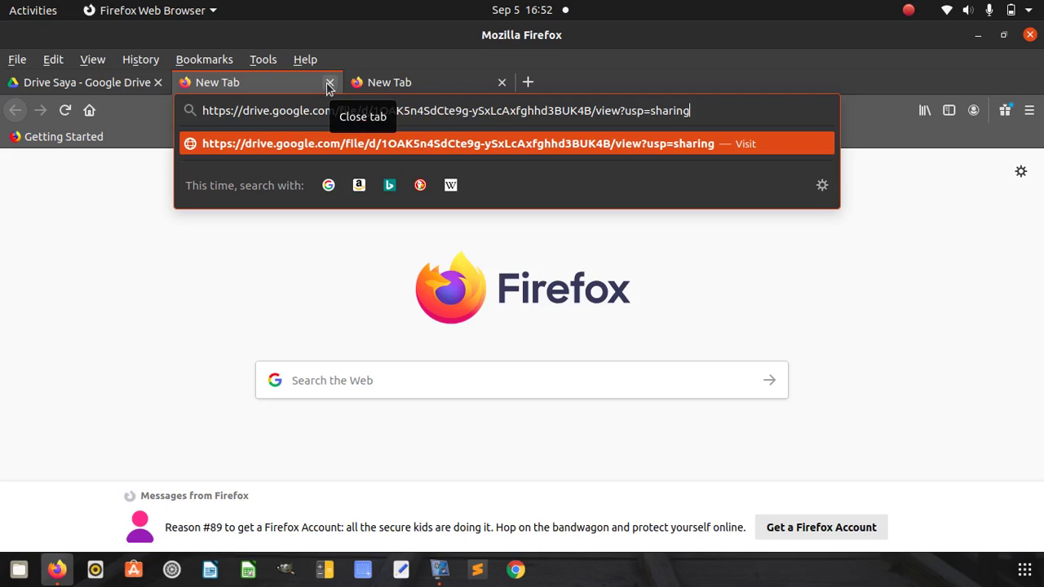
click(329, 85)
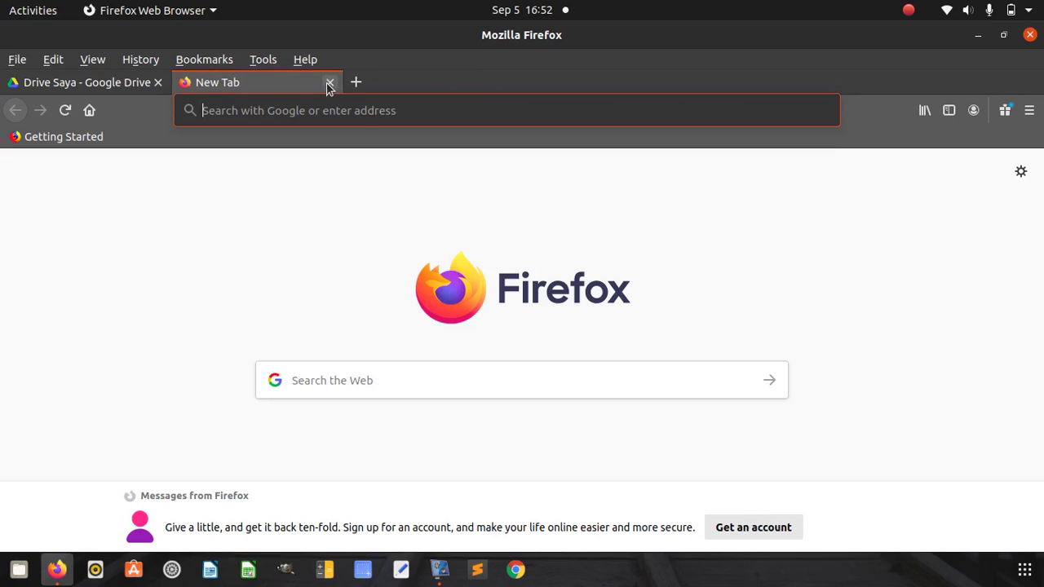
Return to the Drive file list and reopen eRasja.docx from there.
click(100, 89)
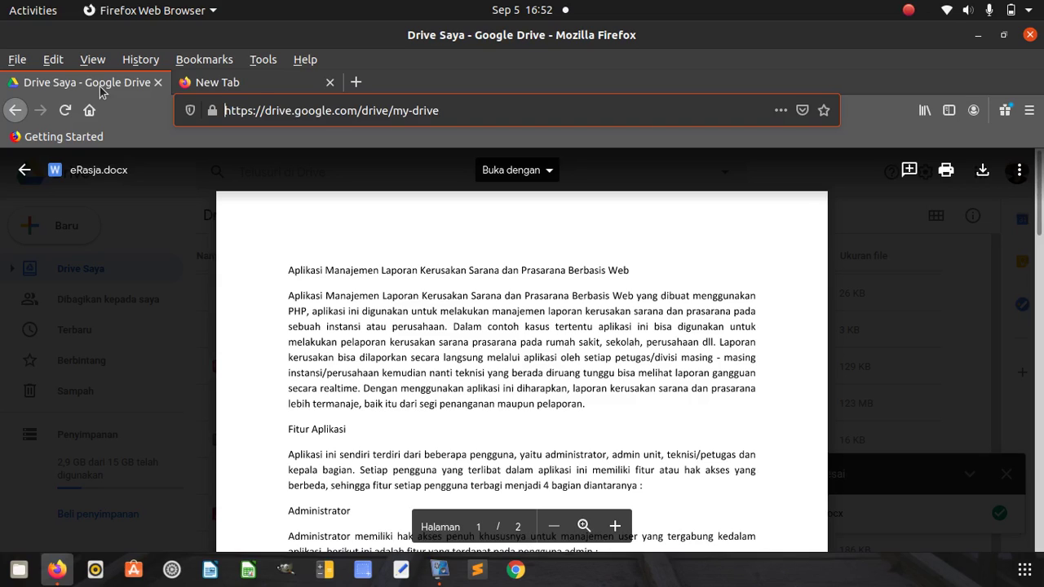
click(26, 171)
scroll(276, 414, down, 4)
scroll(276, 414, down, 10)
scroll(276, 400, down, 8)
double_click(276, 401)
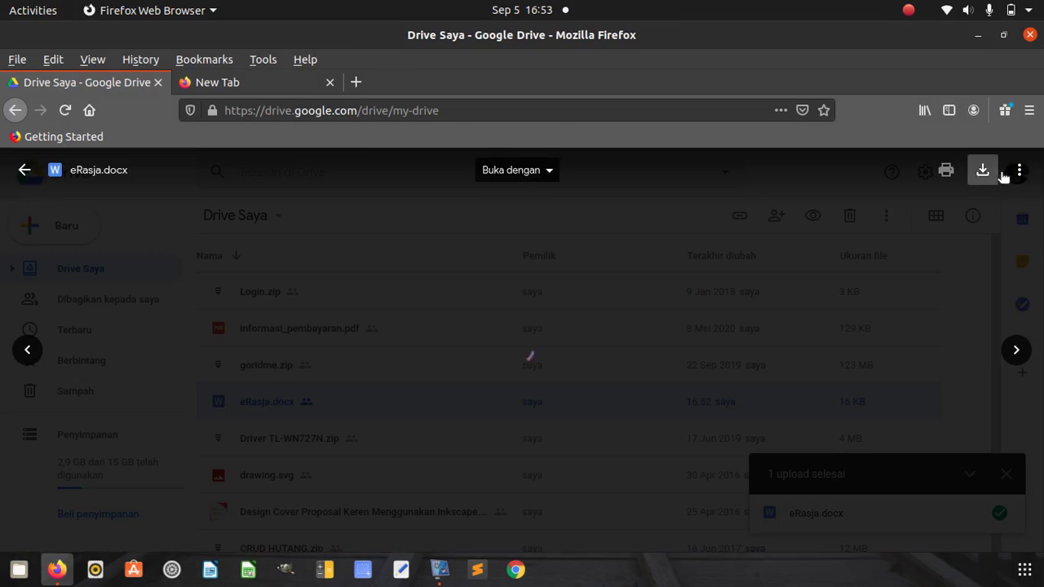
Go back to the link sharing options of eRasja.docx and examine the access roles available to link holders.
click(1019, 170)
click(912, 203)
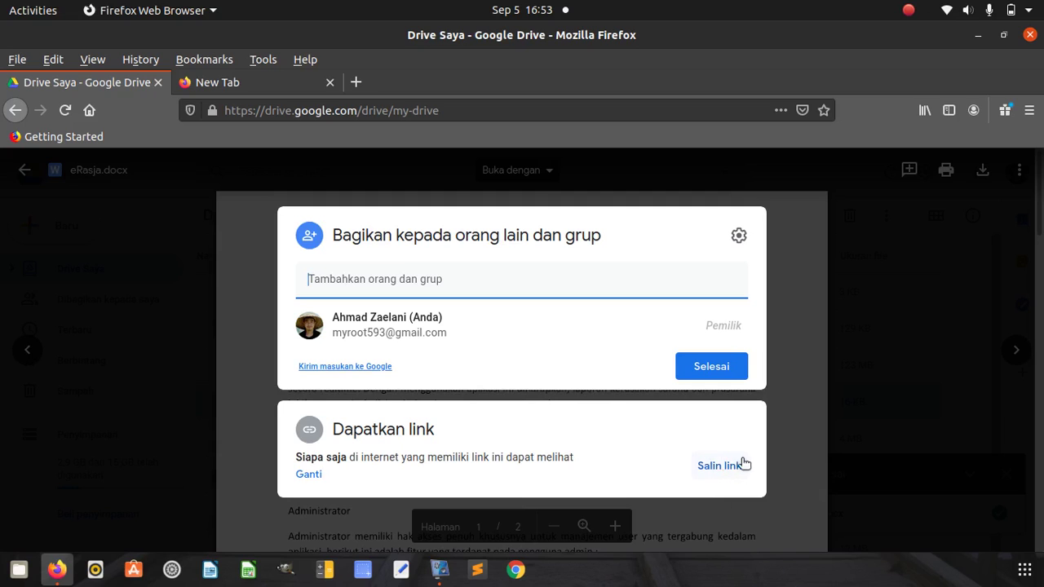
click(317, 476)
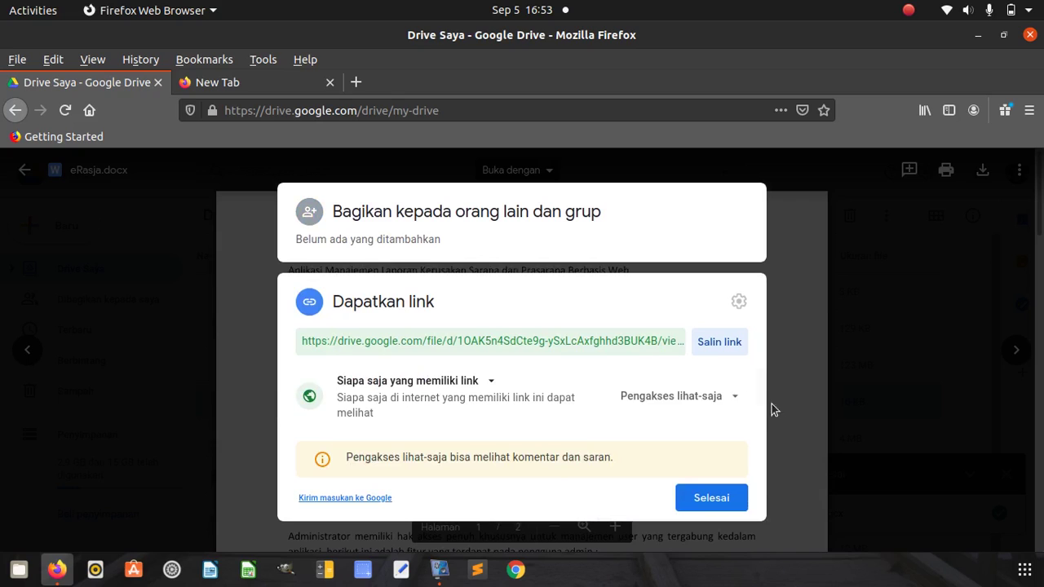
click(717, 398)
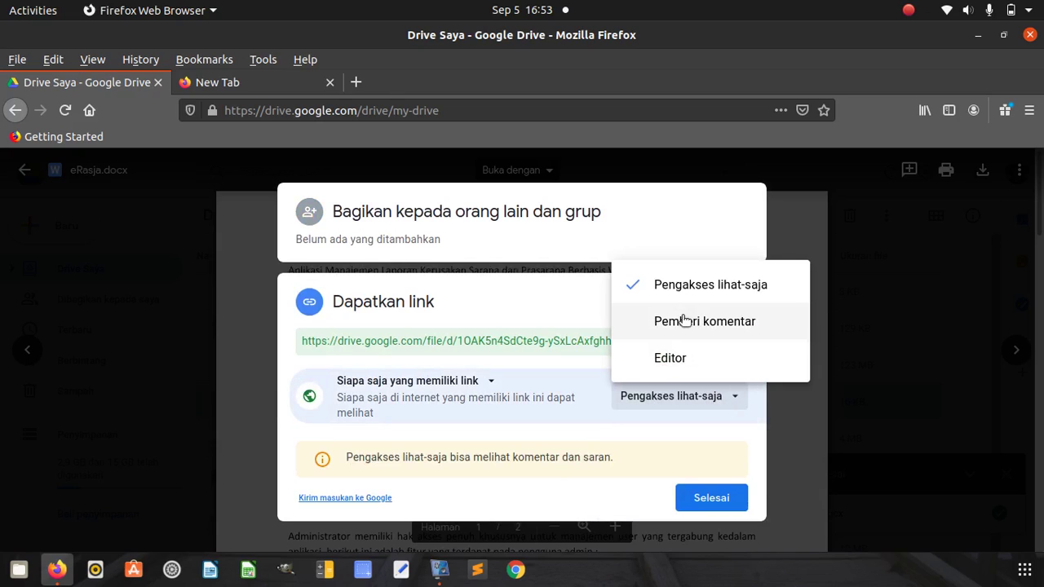
click(515, 290)
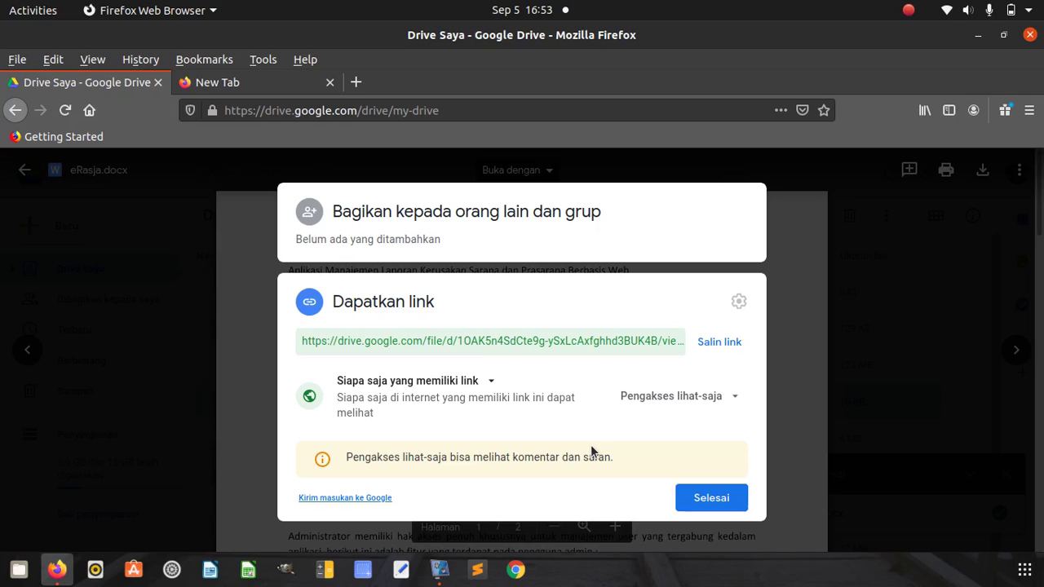
Copy the share link of eRasja.docx and open it in Google Chrome.
click(608, 342)
click(717, 346)
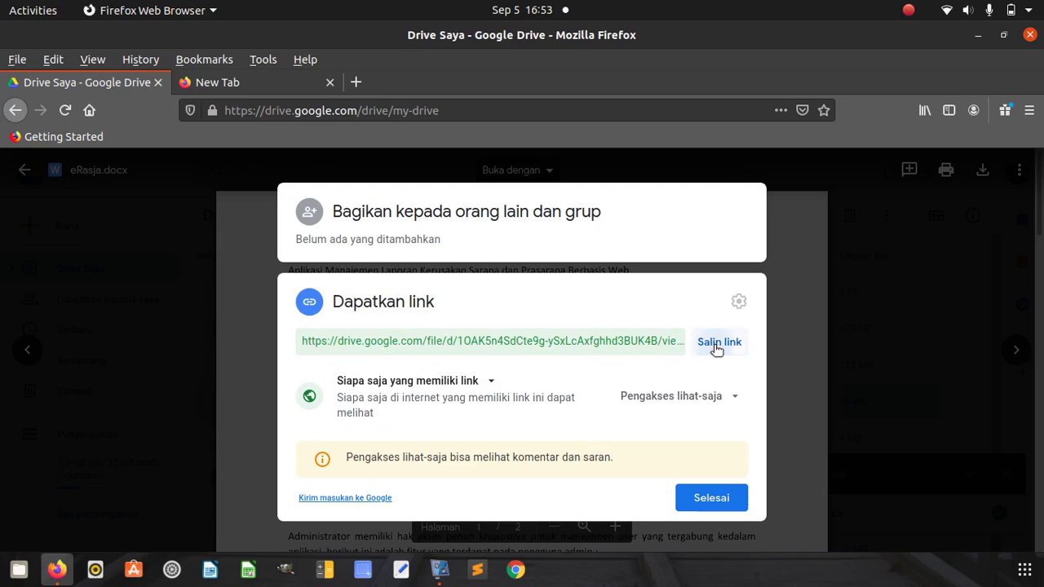
click(515, 570)
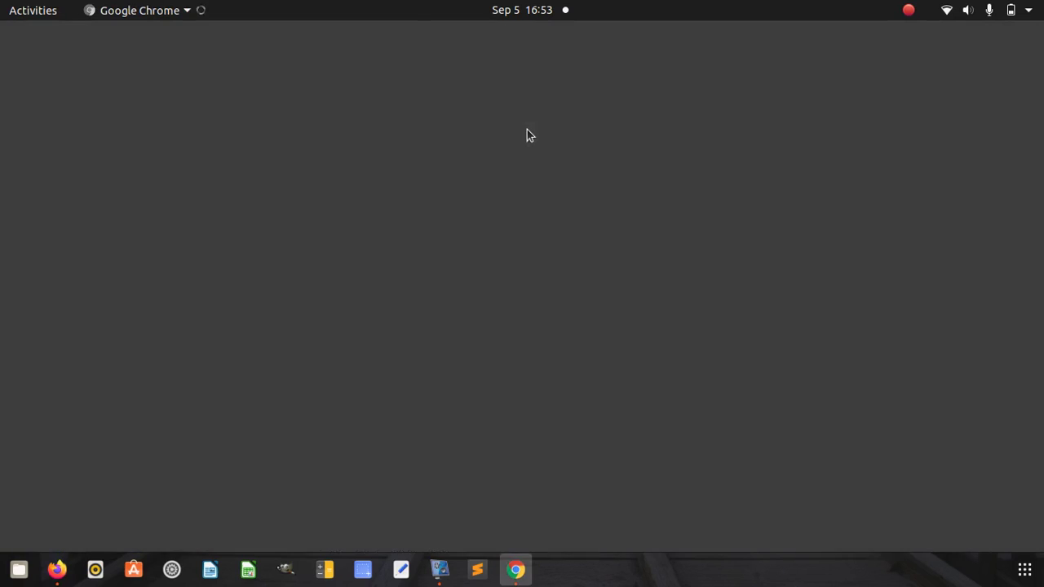
key(ctrl+v)
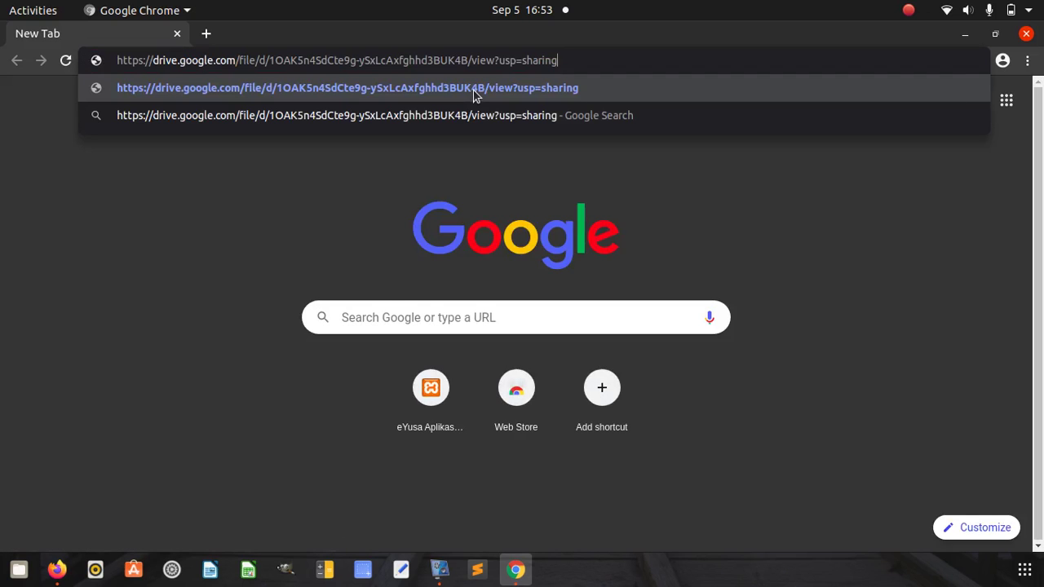
click(475, 96)
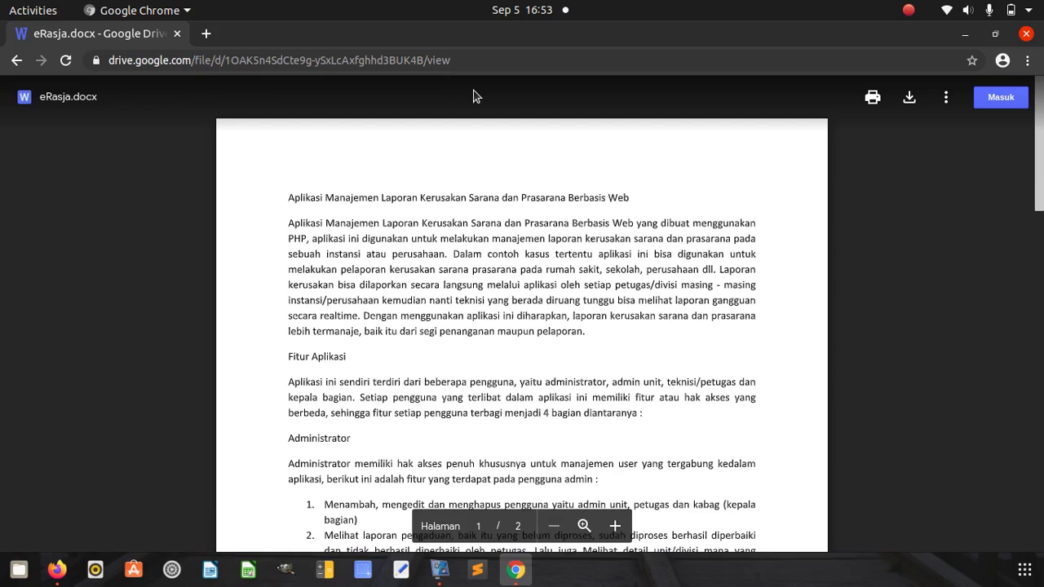
Download eRasja.docx from the shared page and return to the Drive file list in Firefox.
click(899, 87)
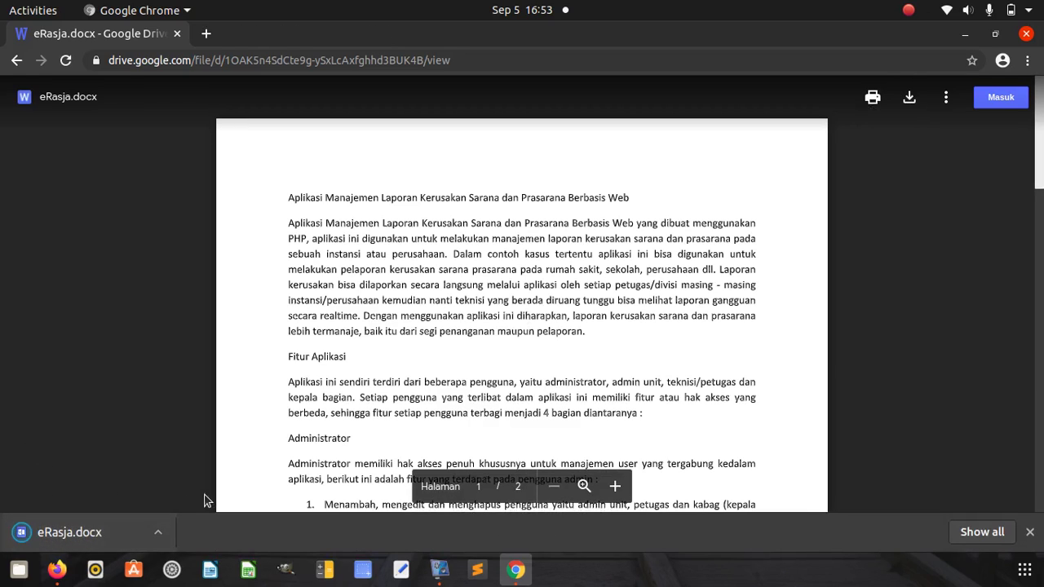
click(1027, 33)
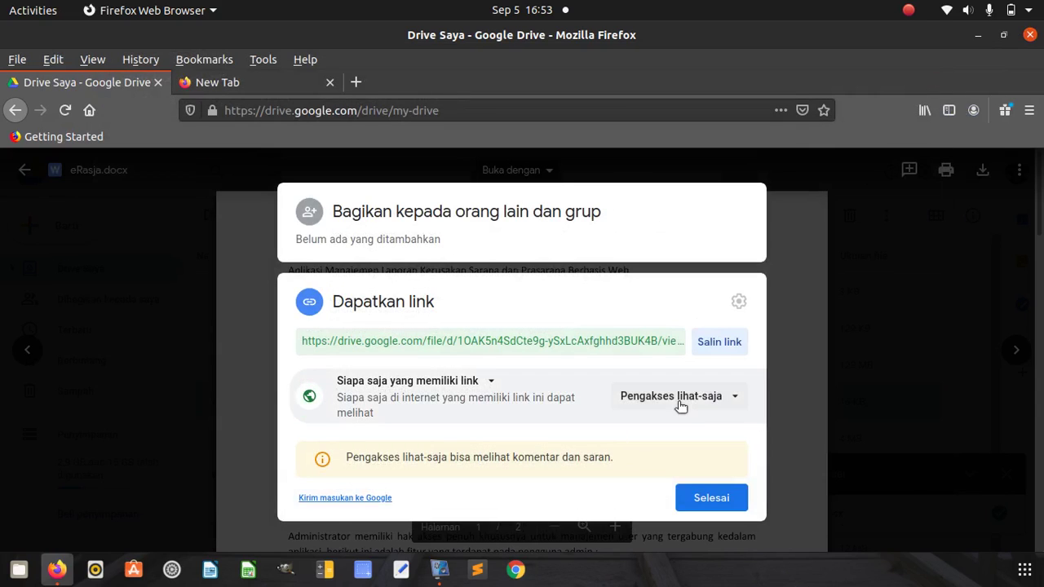
click(842, 360)
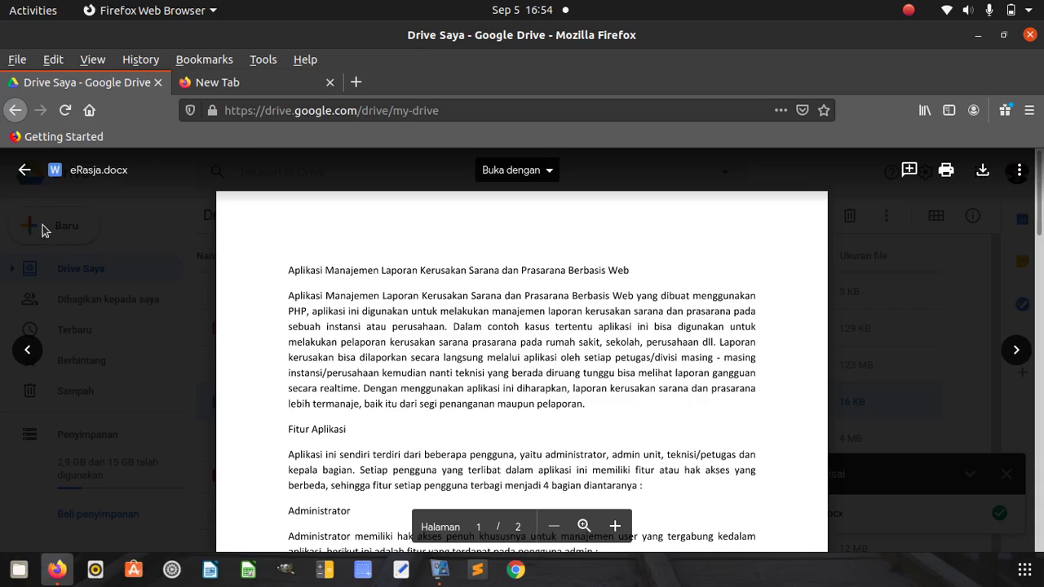
click(24, 170)
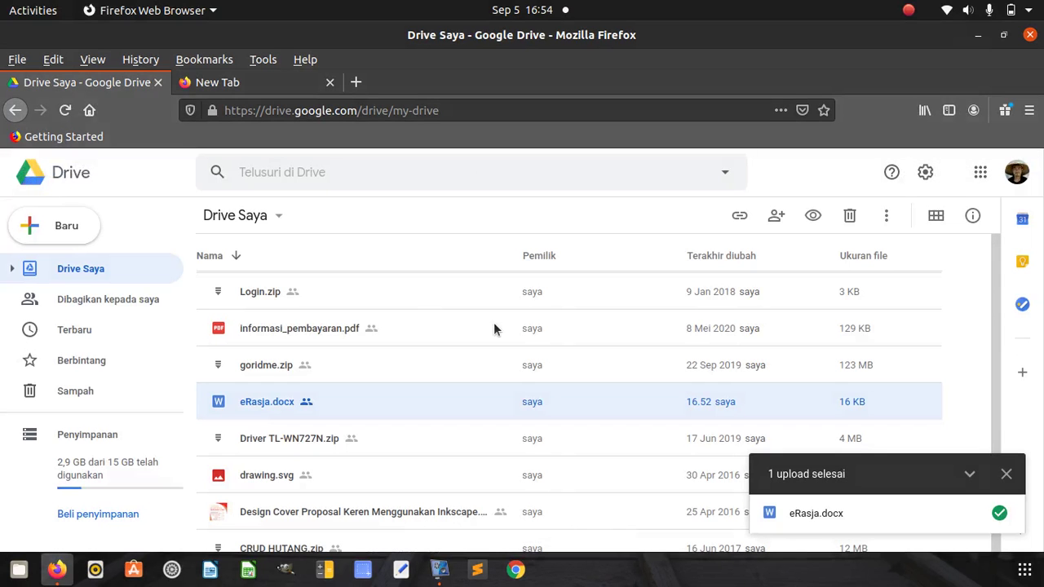